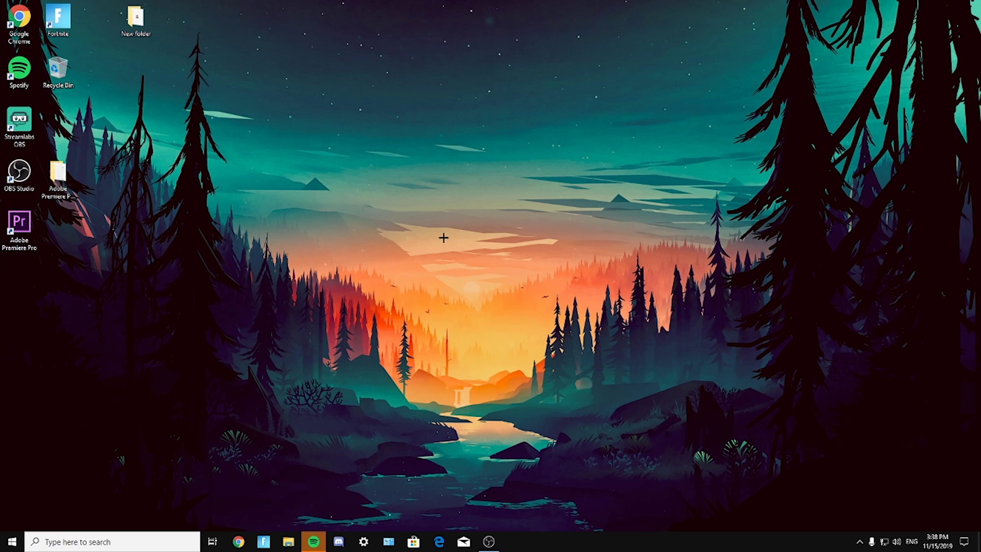
# Step: Launch NVIDIA Control Panel from the desktop menu and show Adjust image settings with preview
pyautogui.rightClick(468, 194)
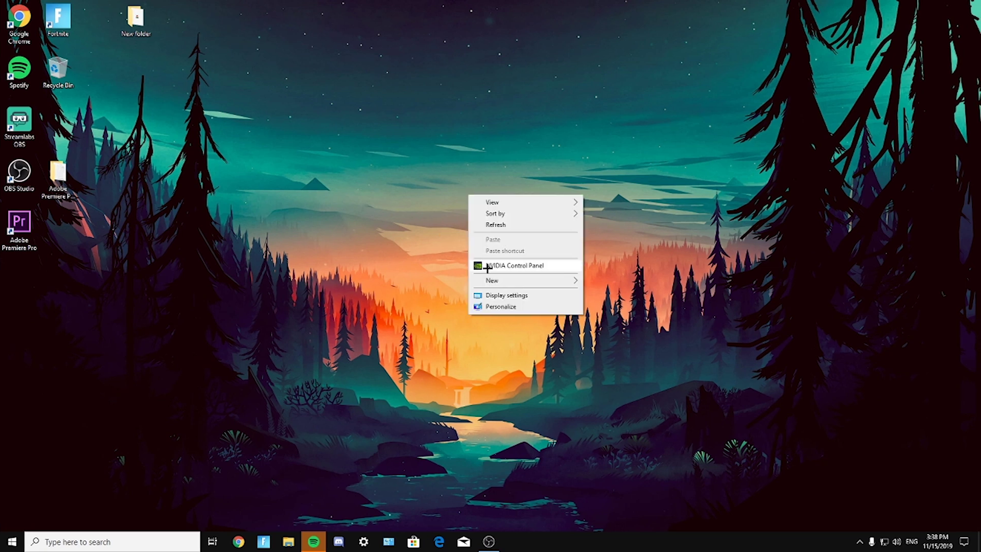
pyautogui.click(506, 265)
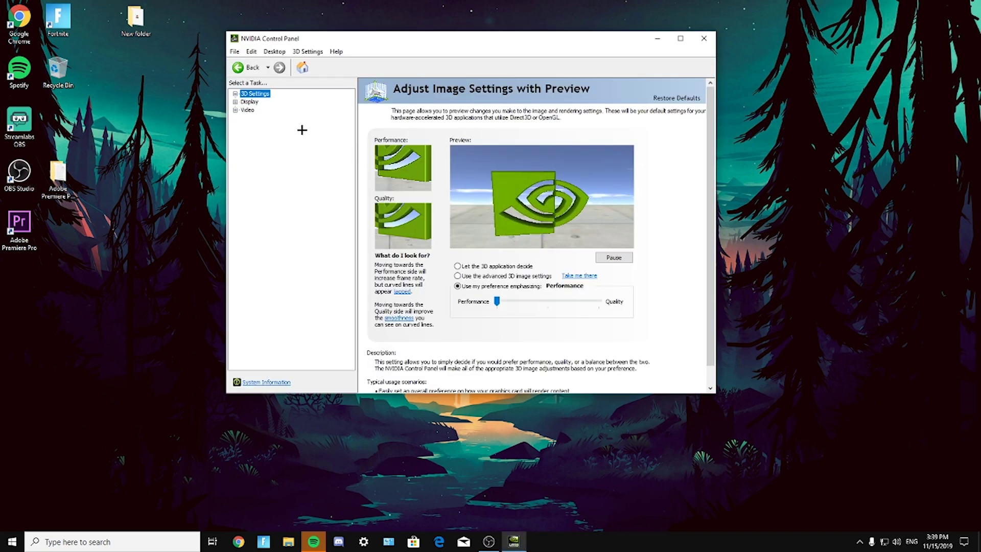
pyautogui.doubleClick(252, 94)
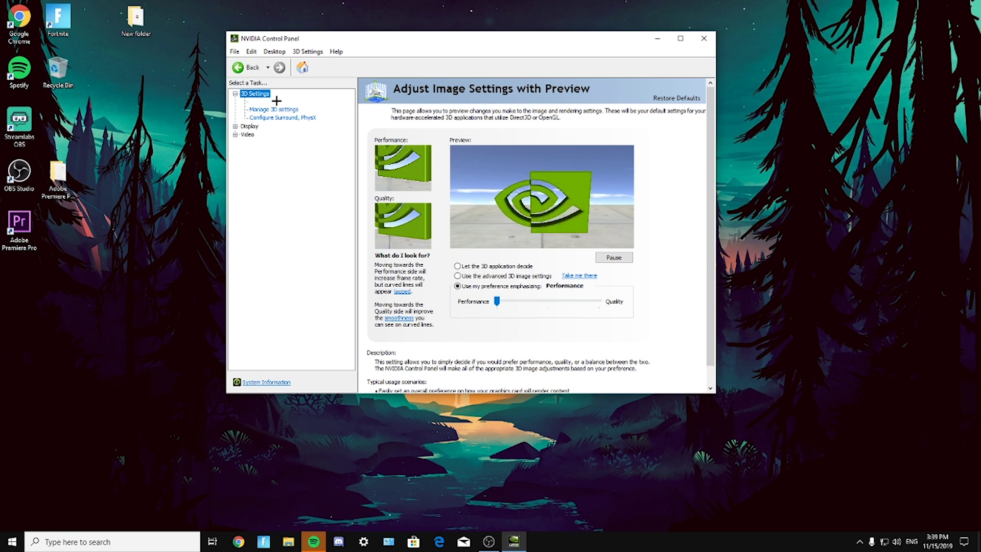
pyautogui.click(309, 101)
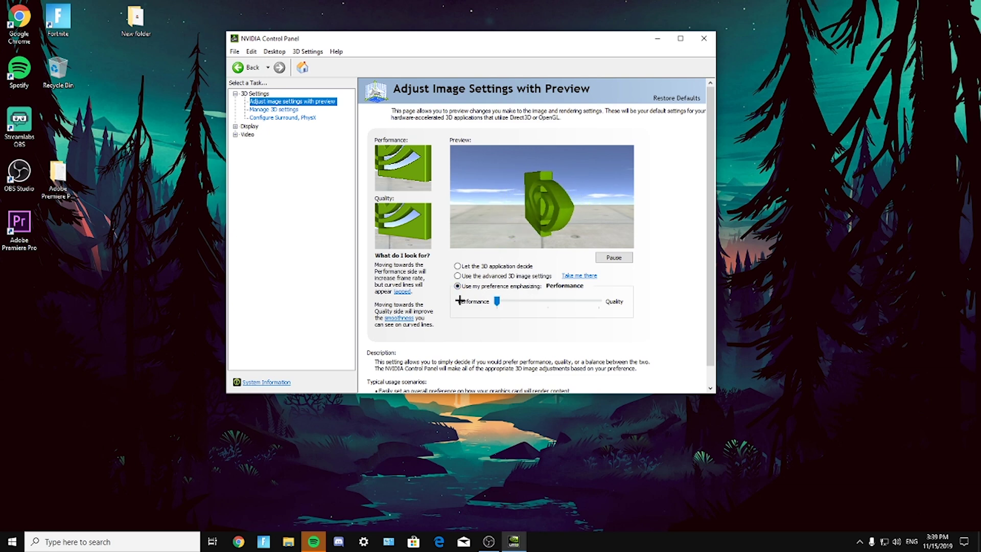
# Step: In Manage 3D settings, turn Image Sharpening on with GPU scaling, sharpen 1.00, film grain 0.00
pyautogui.click(267, 110)
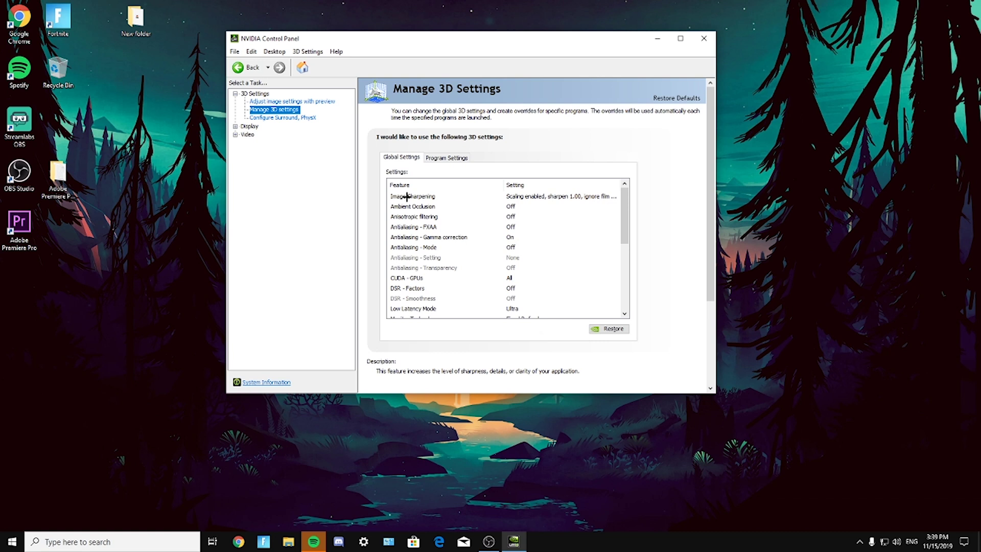
pyautogui.click(524, 198)
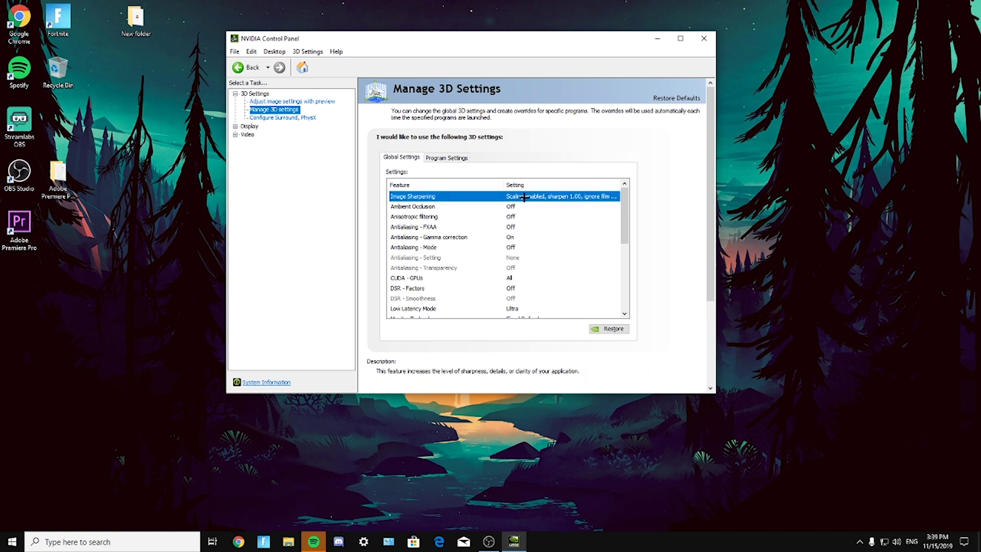
pyautogui.click(524, 197)
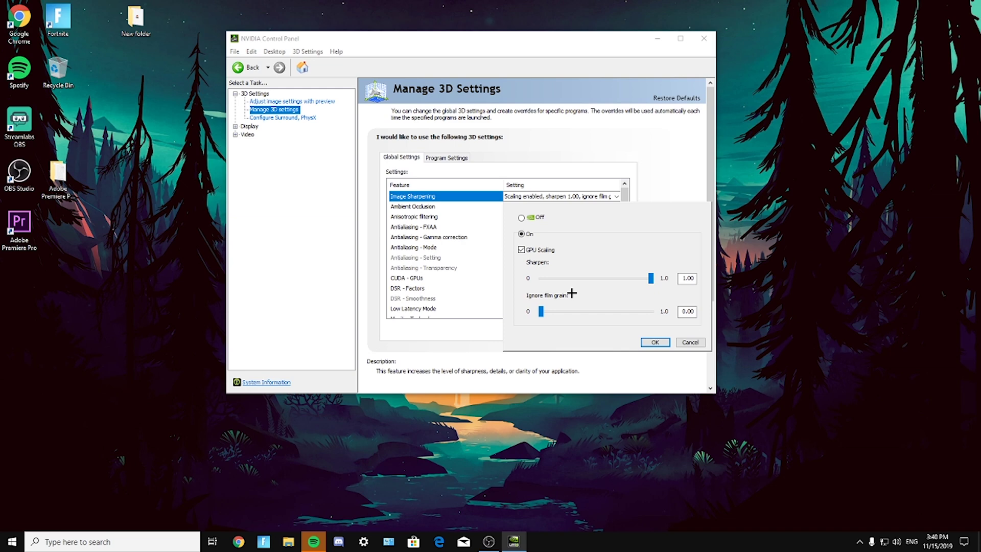
pyautogui.click(655, 342)
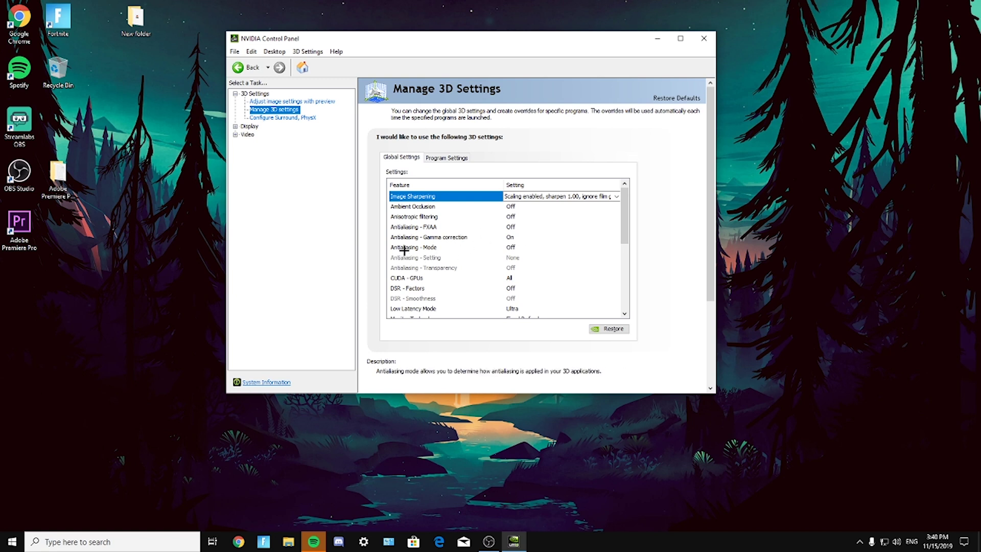
# Step: Scroll the global settings to Monitor Technology and list its G-SYNC Compatible and Fixed Refresh options
pyautogui.scroll(-1, 485, 247)
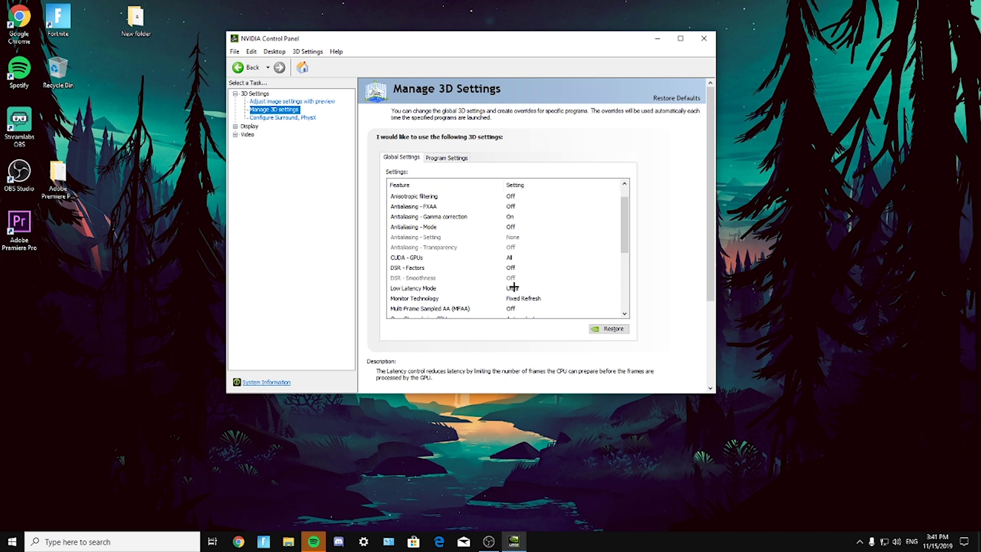
pyautogui.moveTo(624, 230); pyautogui.dragTo(624, 253)
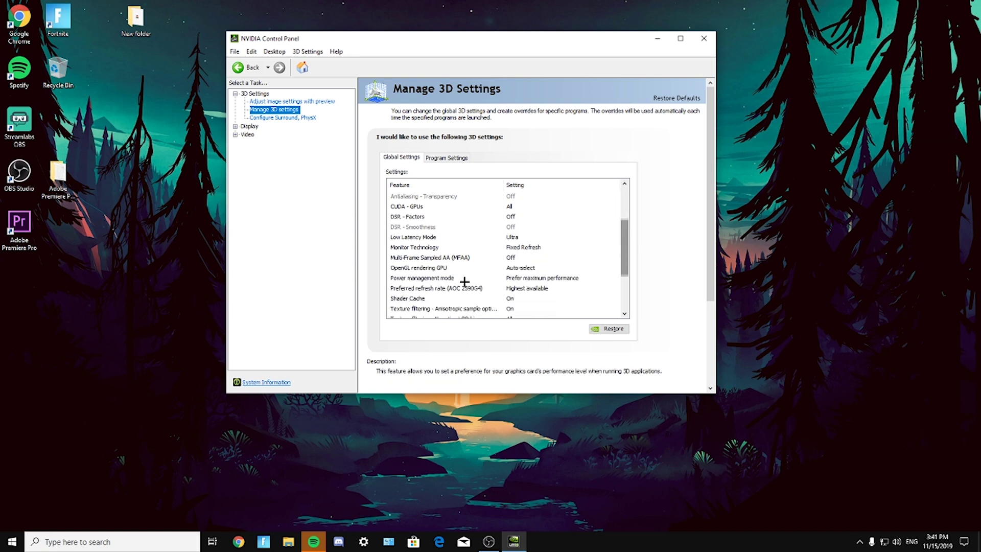
pyautogui.click(447, 248)
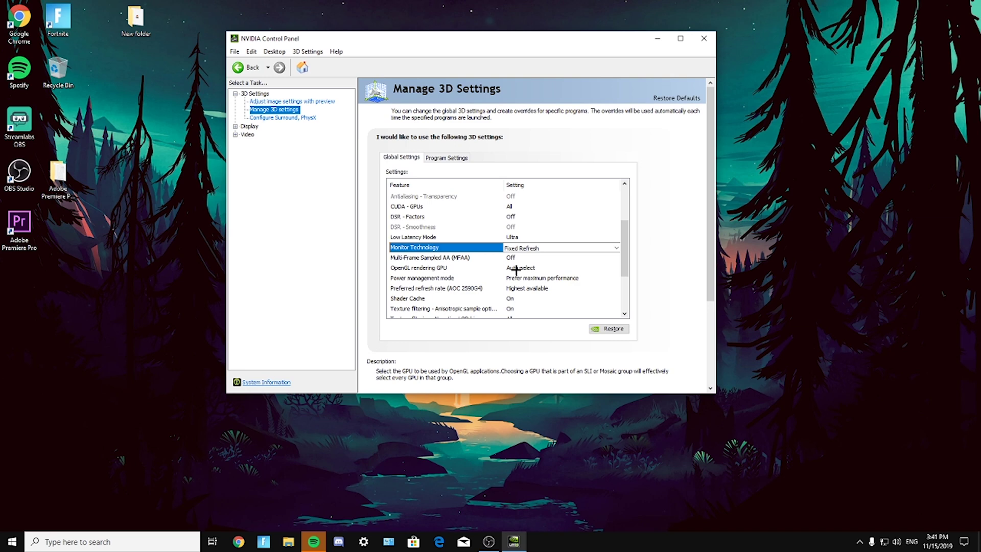
pyautogui.click(534, 247)
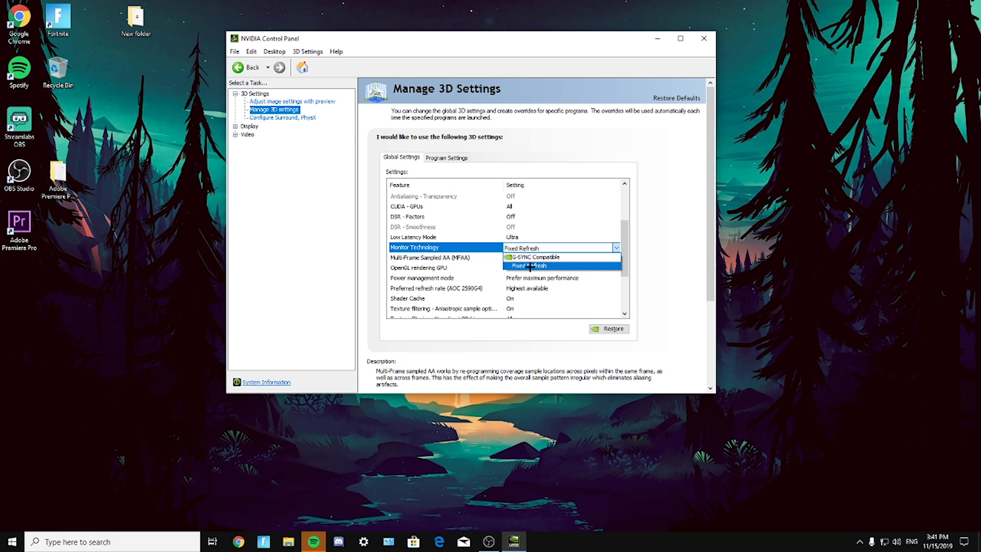
# Step: Set Monitor Technology to Fixed Refresh and review settings from Anisotropic sample optimization downward
pyautogui.click(529, 266)
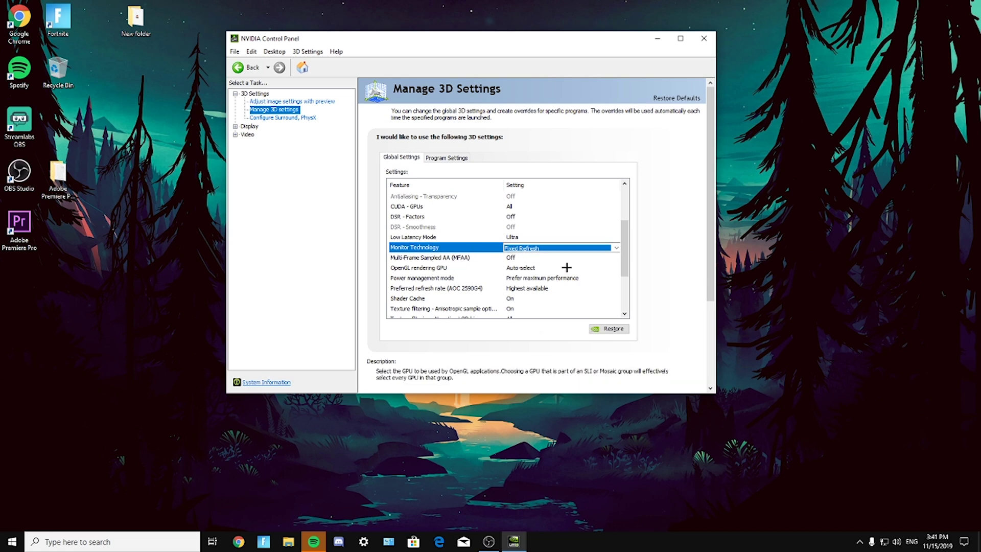
pyautogui.scroll(-1, 626, 254)
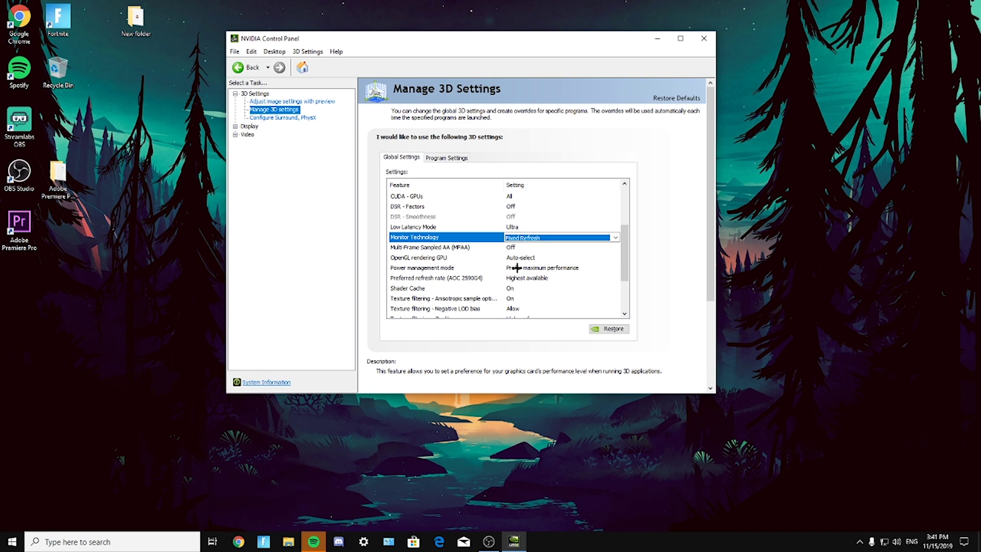
pyautogui.scroll(-2, 517, 259)
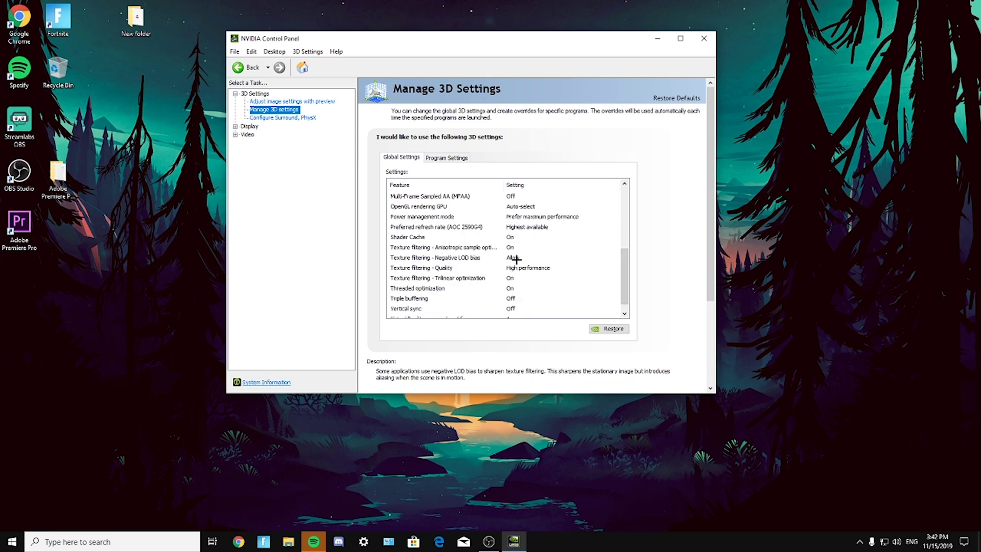
pyautogui.moveTo(438, 248)
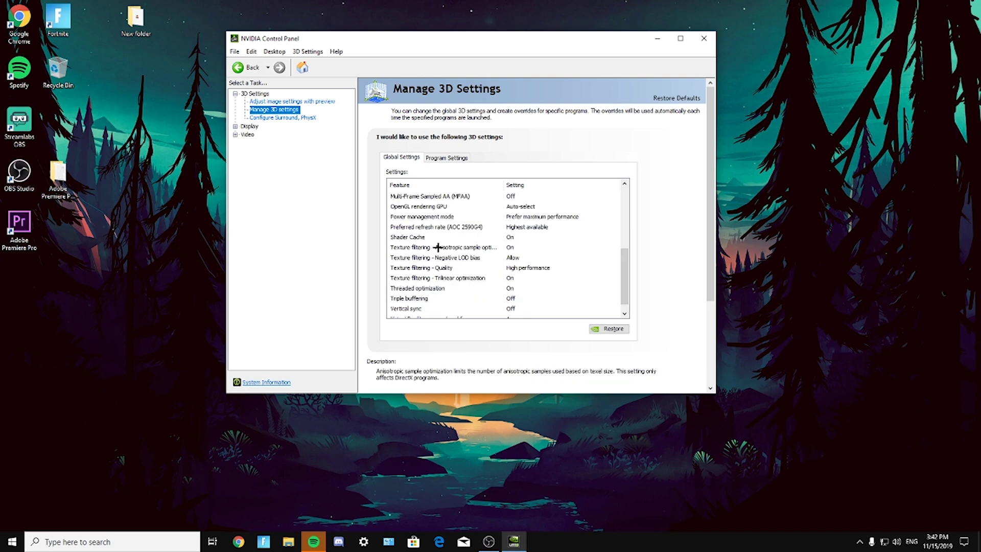
pyautogui.click(486, 248)
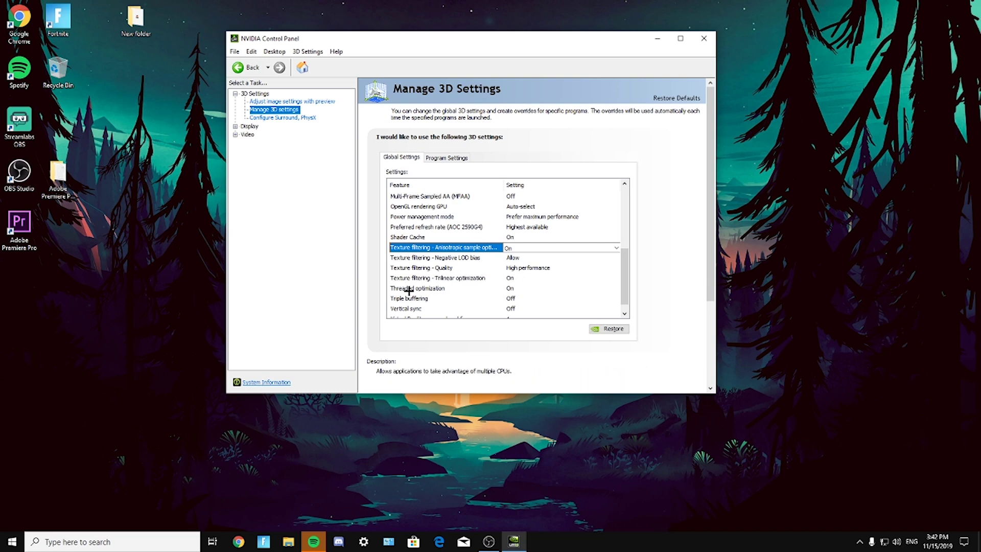
pyautogui.scroll(-1, 621, 295)
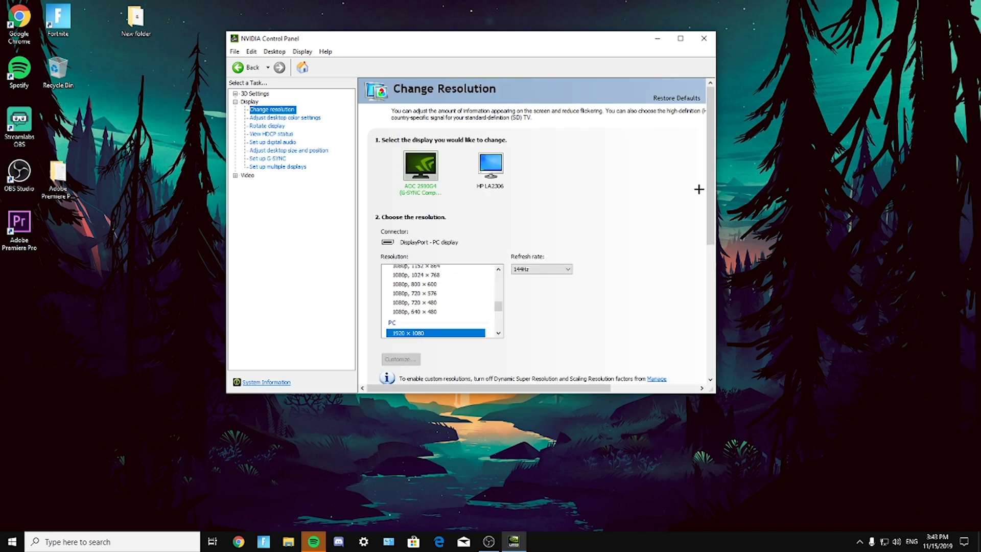
# Step: Set the 1920 × 1080 display's refresh rate to 144Hz
pyautogui.scroll(-3, 525, 247)
pyautogui.scroll(-2, 497, 248)
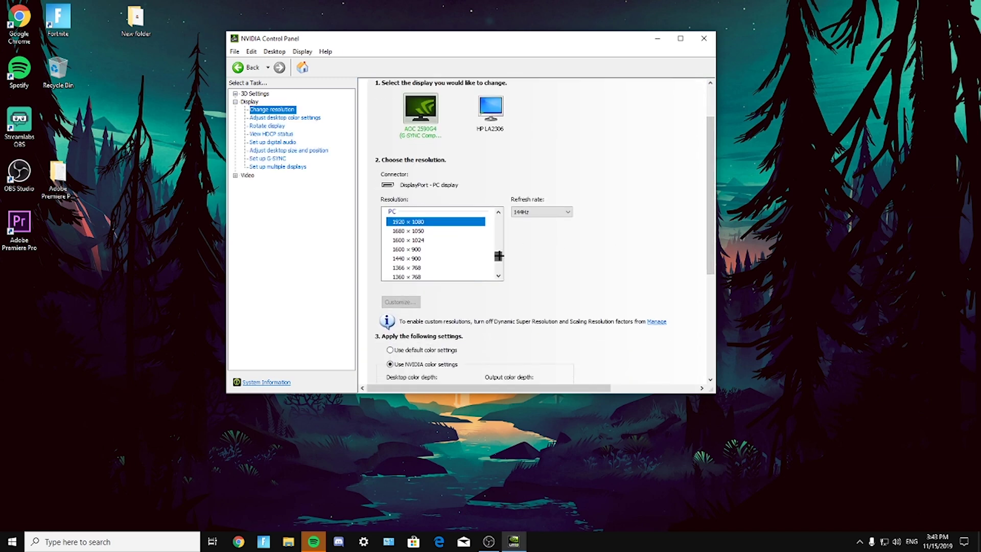
pyautogui.click(532, 211)
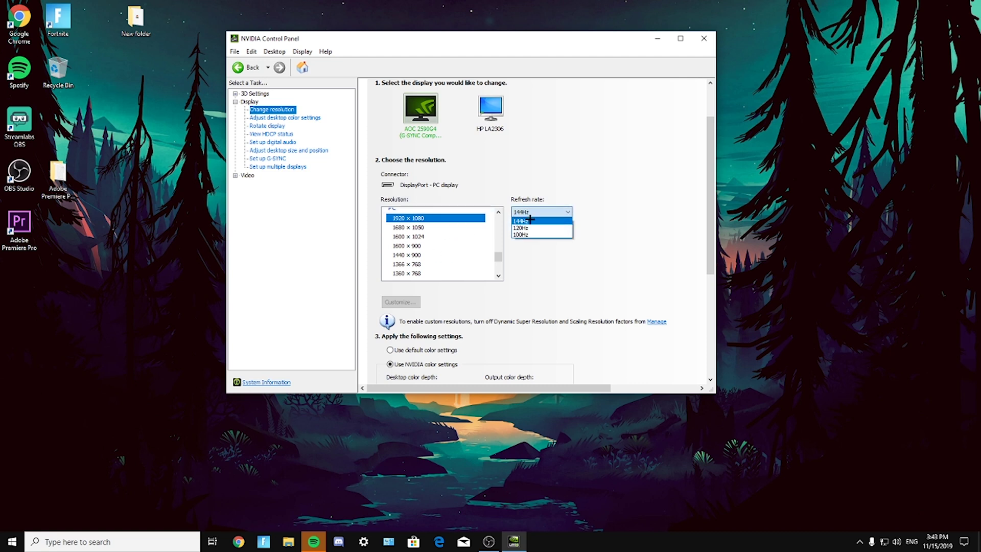
pyautogui.click(530, 221)
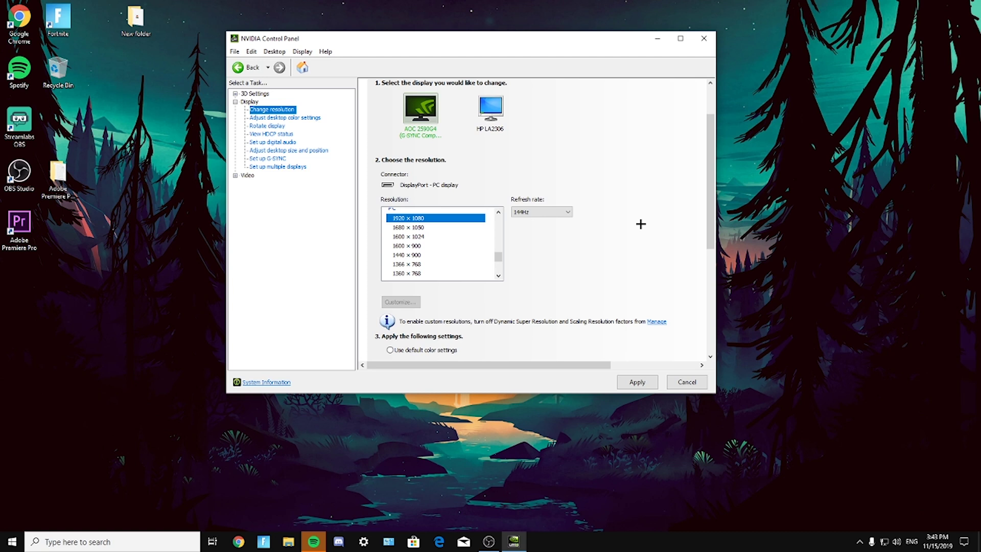
# Step: Revisit the 3D settings pages, then return to the Change resolution page
pyautogui.click(235, 93)
pyautogui.click(328, 104)
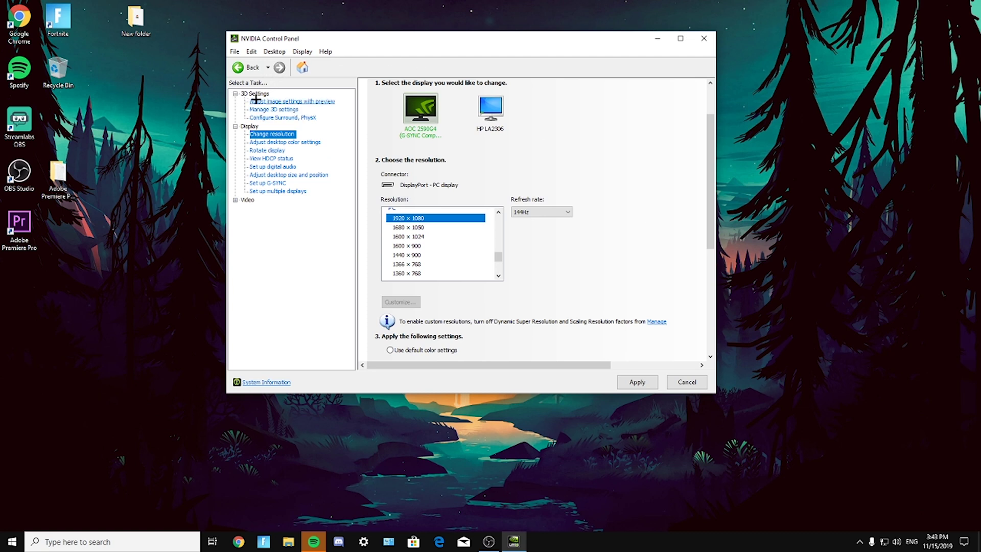
pyautogui.click(274, 109)
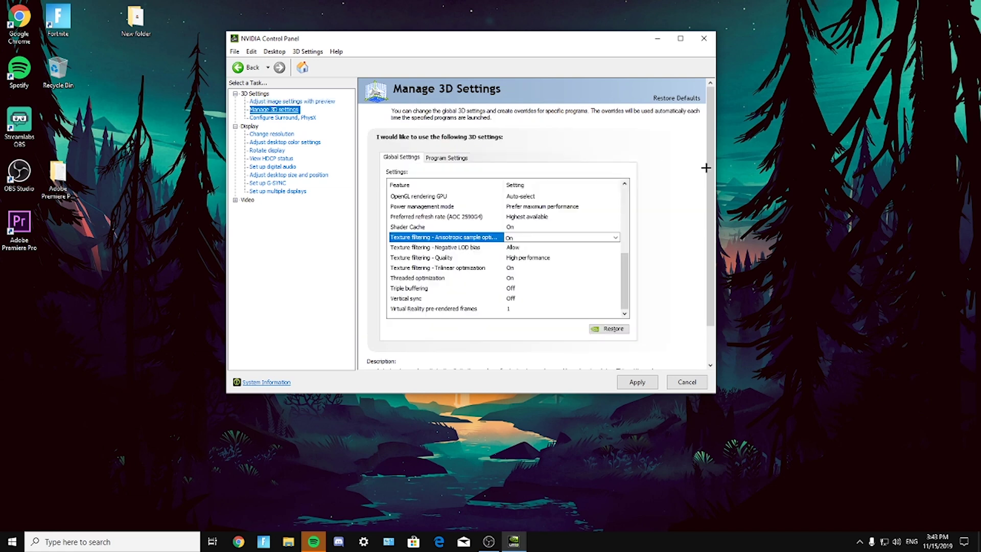
pyautogui.scroll(-5, 420, 199)
pyautogui.moveTo(619, 259); pyautogui.dragTo(628, 217)
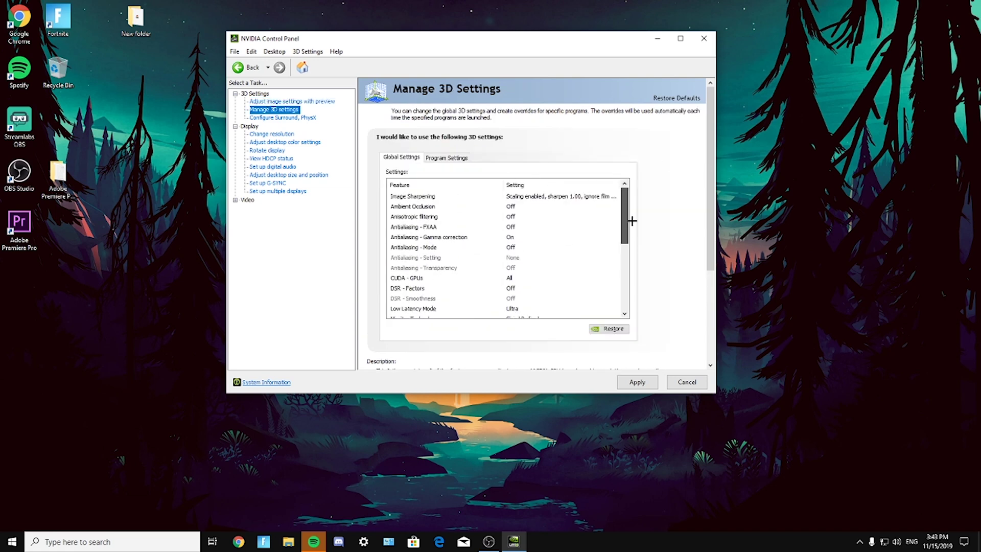
pyautogui.click(272, 133)
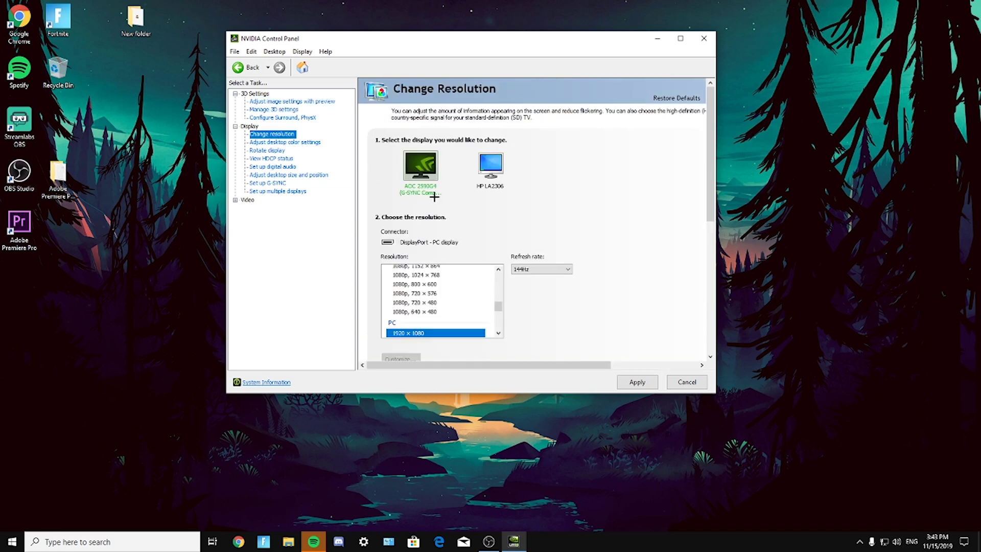
# Step: Apply 32-bit, 8 bpc, full-range RGB output with NVIDIA colour settings and keep the changes
pyautogui.scroll(-1, 701, 187)
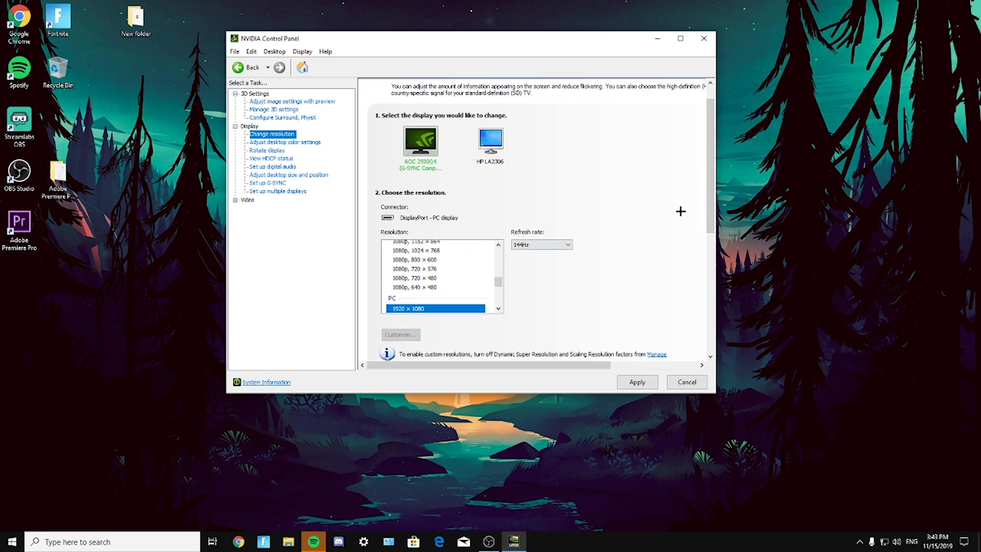
pyautogui.scroll(-2, 679, 212)
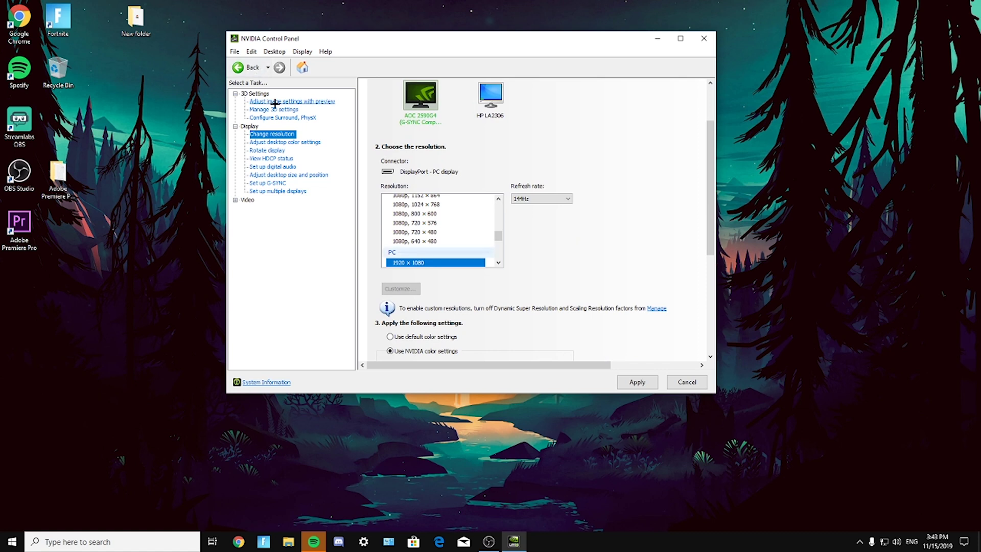
pyautogui.scroll(-1, 497, 234)
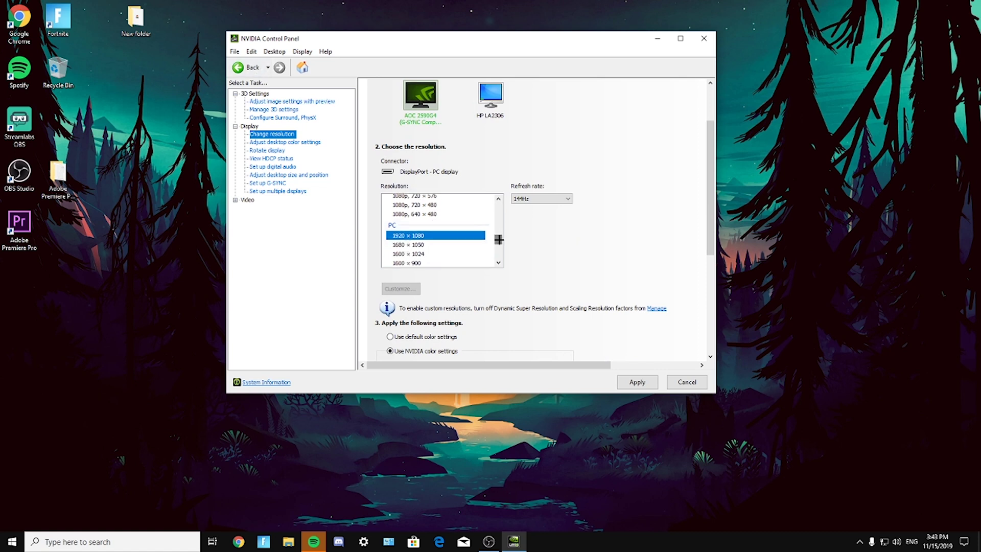
pyautogui.scroll(-2, 712, 254)
pyautogui.scroll(-2, 713, 254)
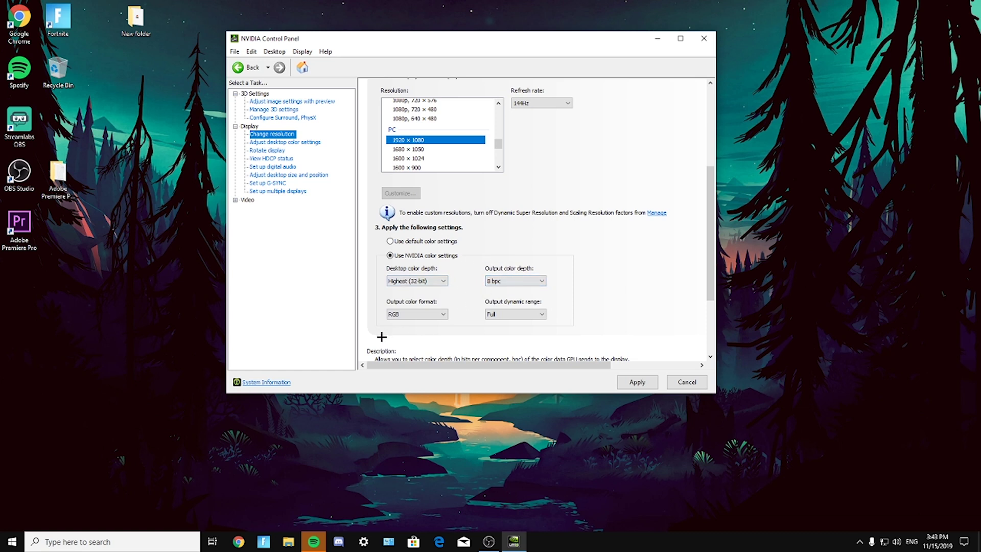
pyautogui.scroll(-1, 605, 300)
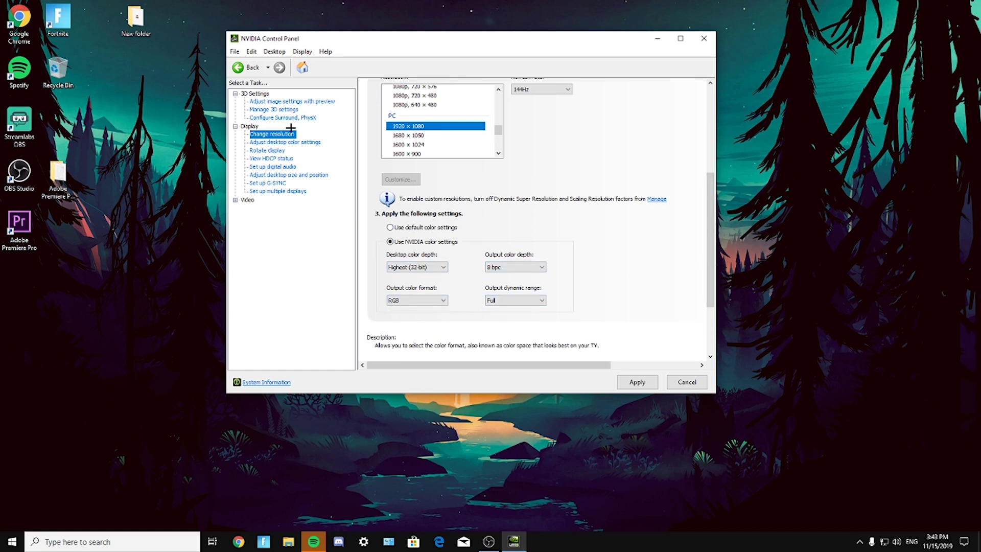
pyautogui.click(637, 382)
pyautogui.click(506, 230)
pyautogui.click(285, 142)
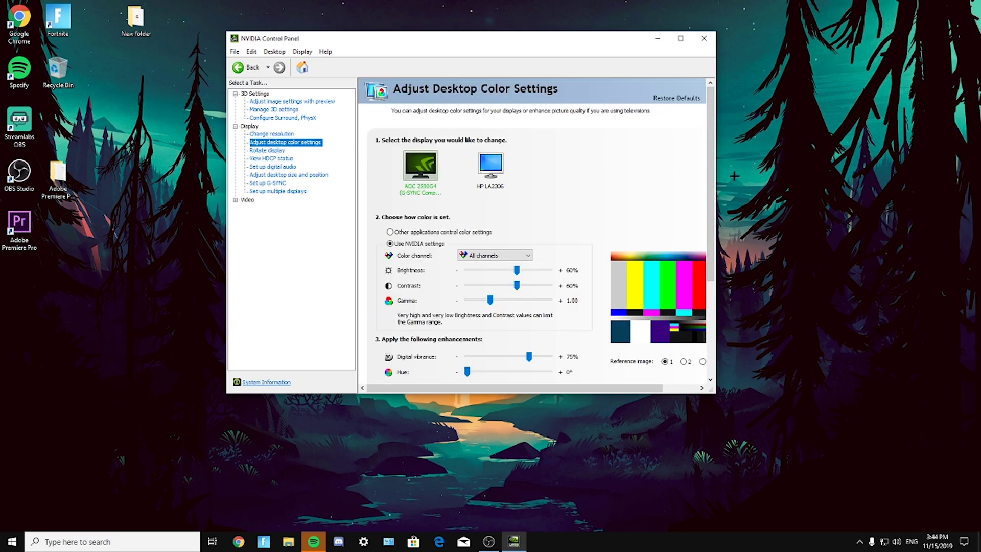
# Step: Review desktop colour settings, leaving brightness and contrast at 60% and hue at 0°
pyautogui.scroll(-2, 702, 205)
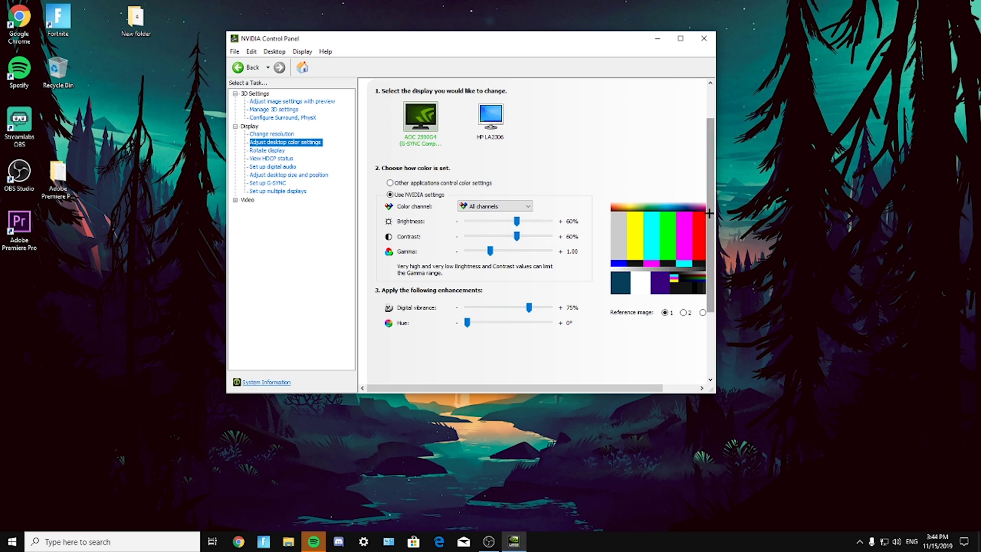
pyautogui.scroll(1, 459, 194)
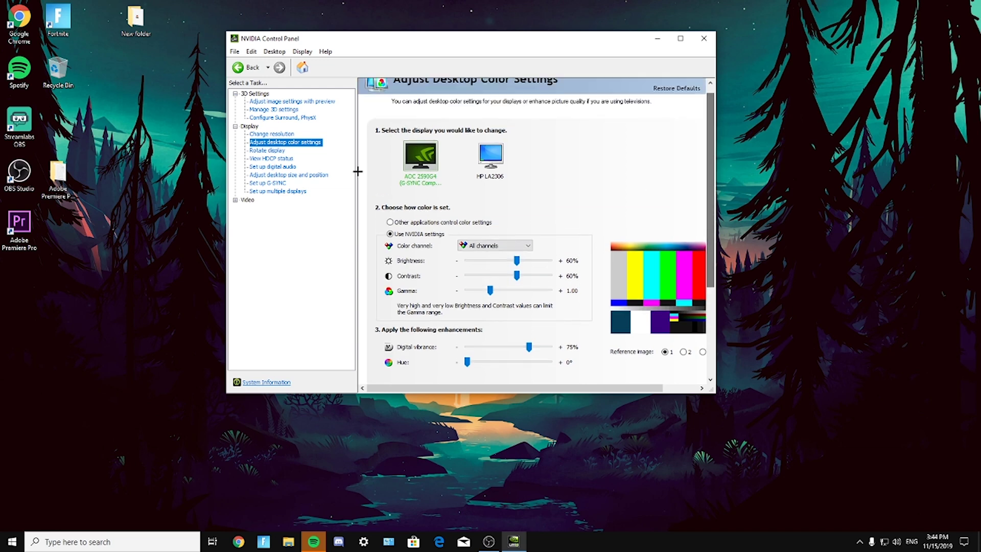
# Step: In desktop size and position, select the AOC 2590G4 display and keep the preview at 144Hz
pyautogui.click(280, 173)
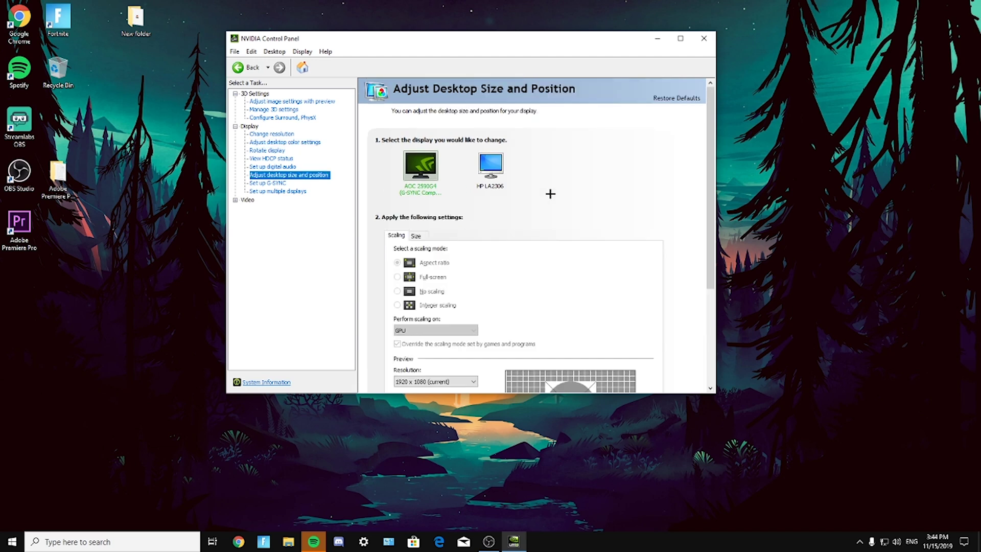
pyautogui.scroll(-1, 550, 193)
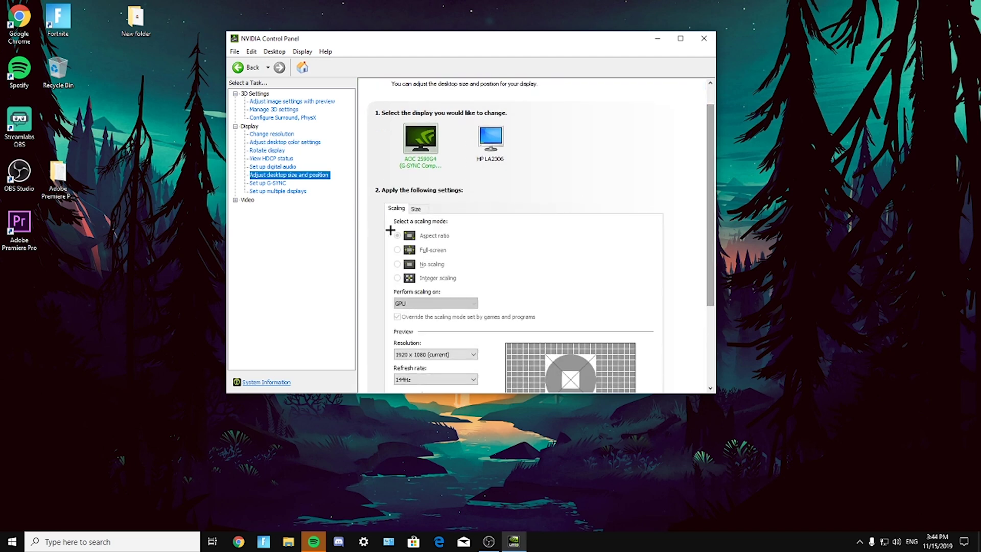
pyautogui.click(496, 136)
pyautogui.click(420, 138)
pyautogui.scroll(-2, 436, 267)
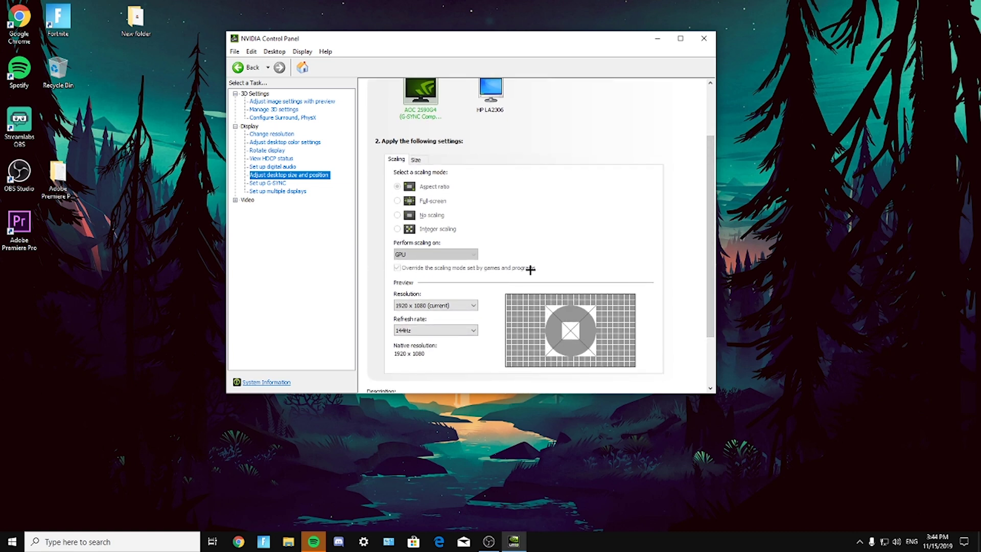
pyautogui.scroll(-3, 640, 315)
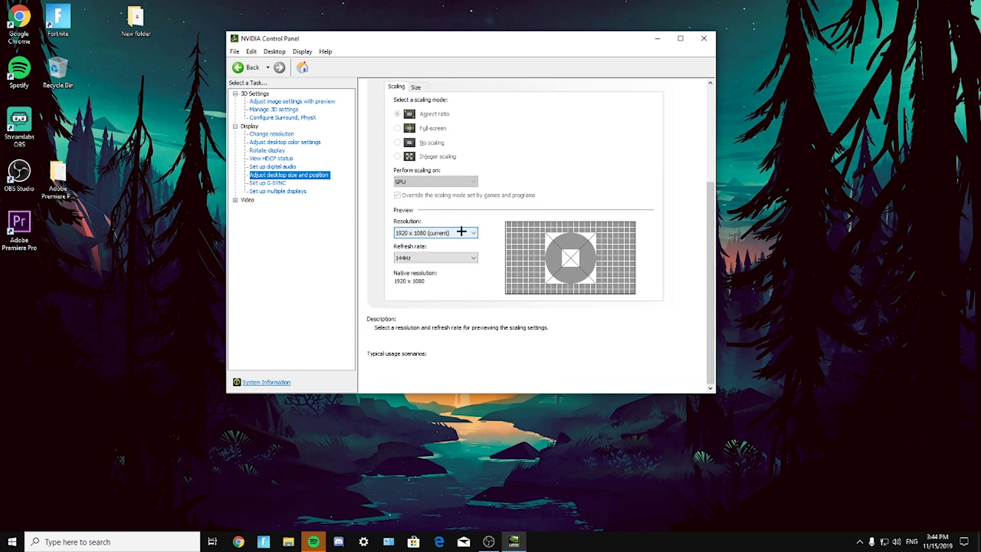
pyautogui.click(438, 256)
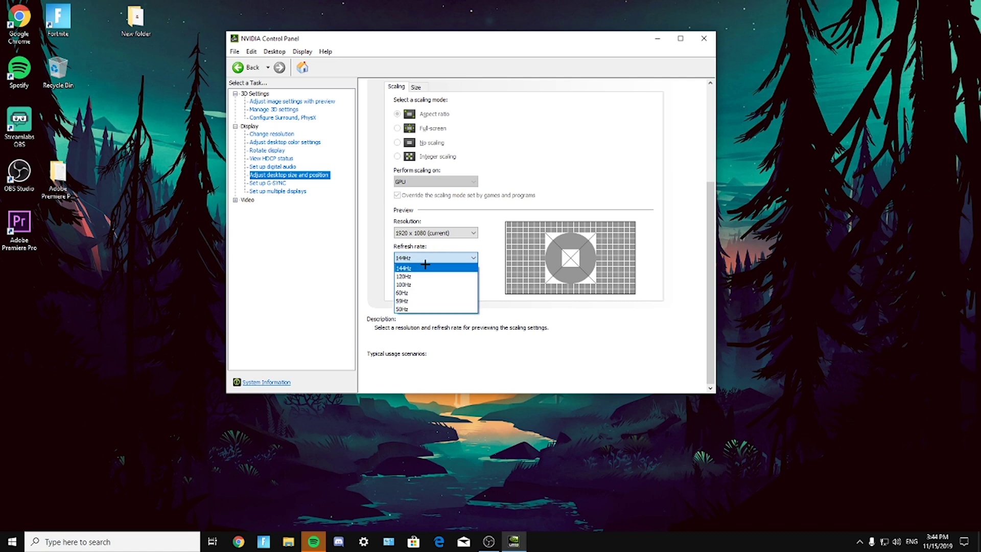
pyautogui.click(414, 266)
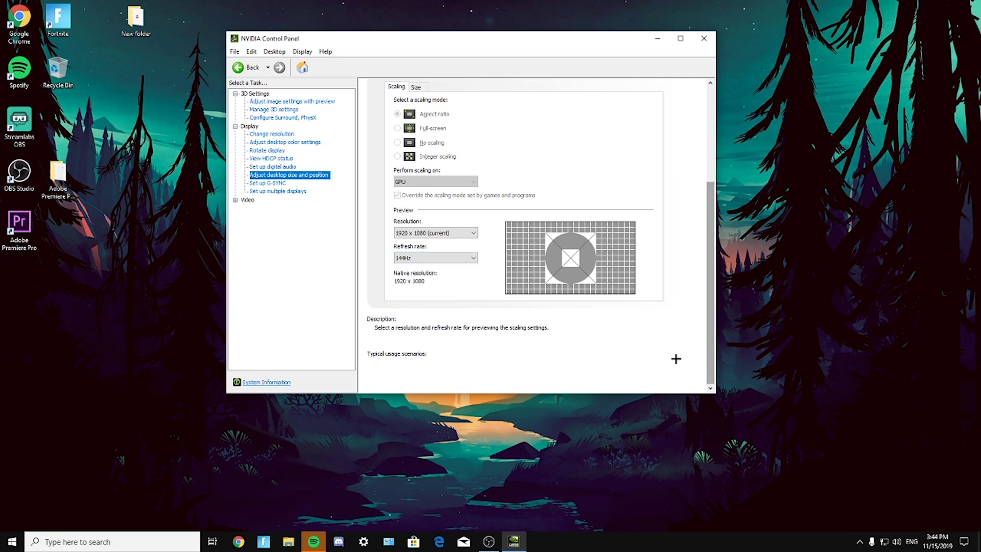
# Step: Check the Set up G-SYNC page, where G-SYNC is disabled, then open video colour settings
pyautogui.click(268, 183)
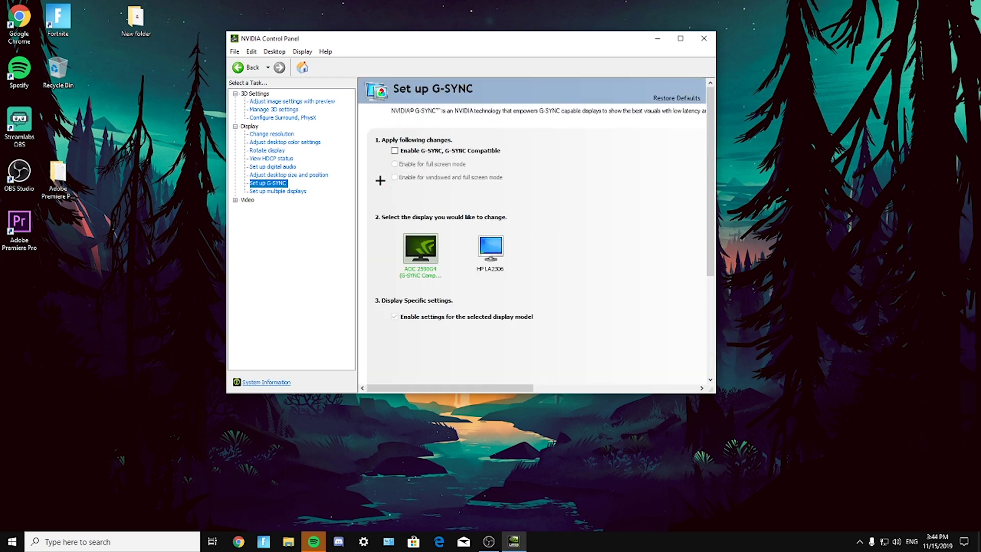
pyautogui.click(235, 200)
pyautogui.click(292, 207)
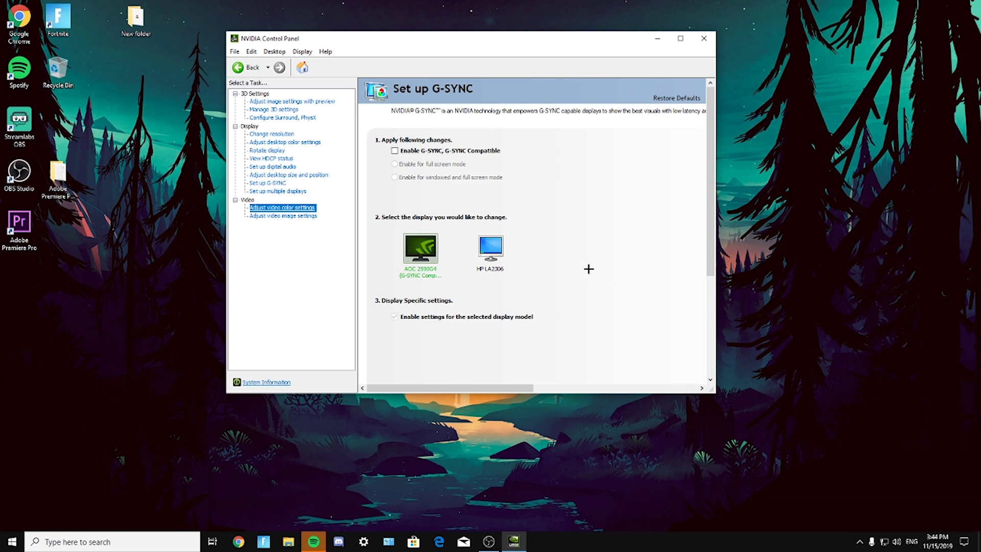
# Step: Browse the Color, Gamma and Advanced tabs and keep dynamic range at Full (0-255)
pyautogui.click(392, 243)
pyautogui.click(418, 241)
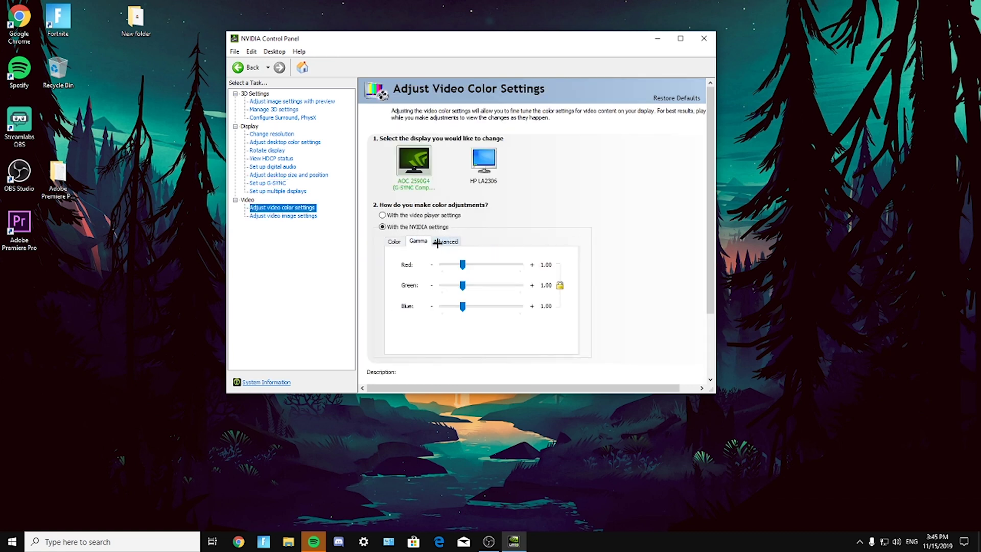
pyautogui.click(457, 243)
pyautogui.scroll(-1, 708, 239)
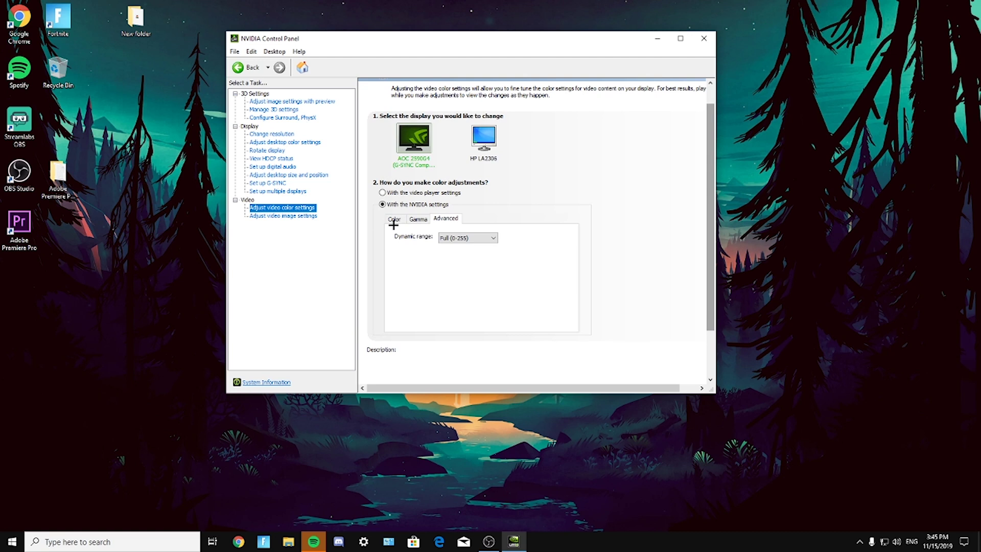
pyautogui.click(392, 220)
pyautogui.click(445, 219)
pyautogui.click(464, 238)
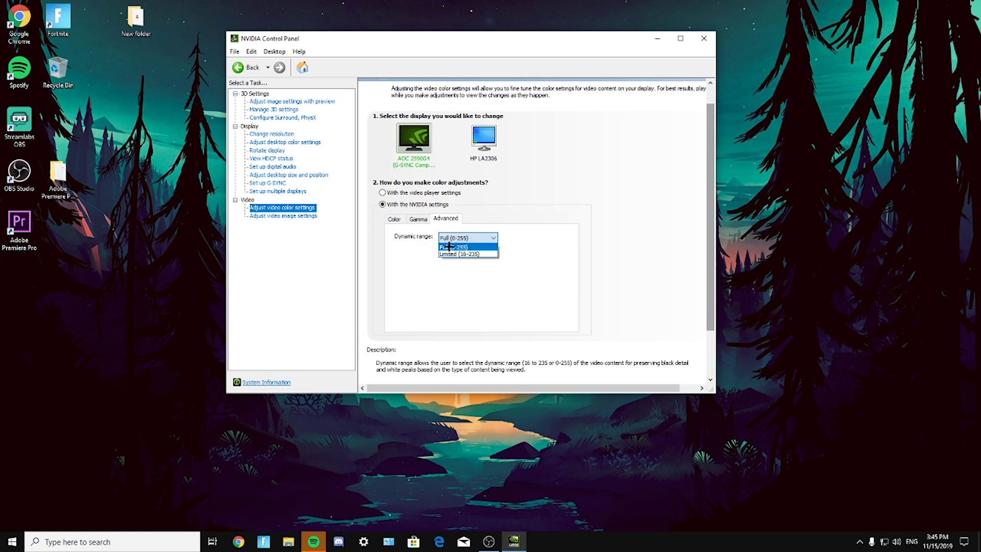
pyautogui.click(449, 247)
# Step: Recheck gamma and colour sliders, leaving brightness, contrast and saturation at 50% and hue 179°
pyautogui.click(418, 219)
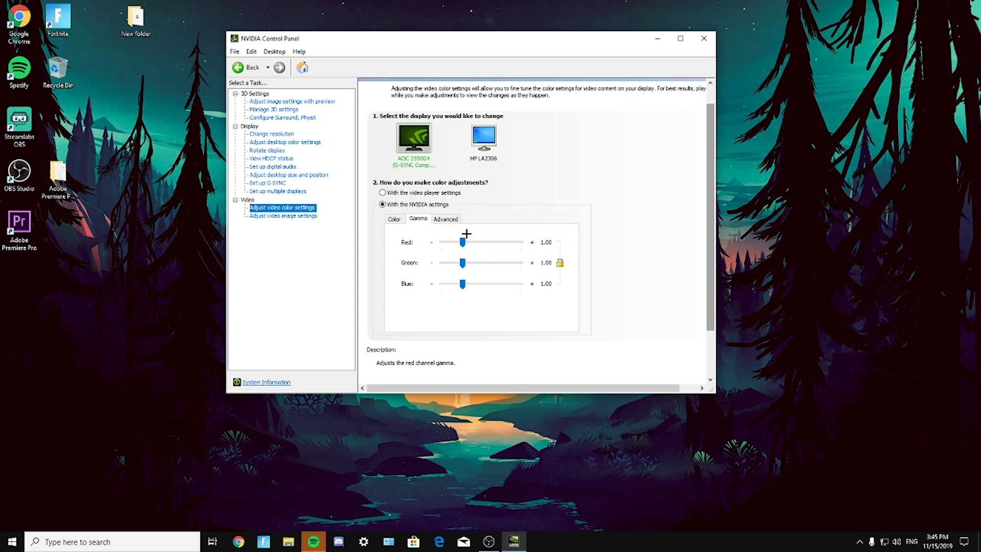
pyautogui.click(394, 219)
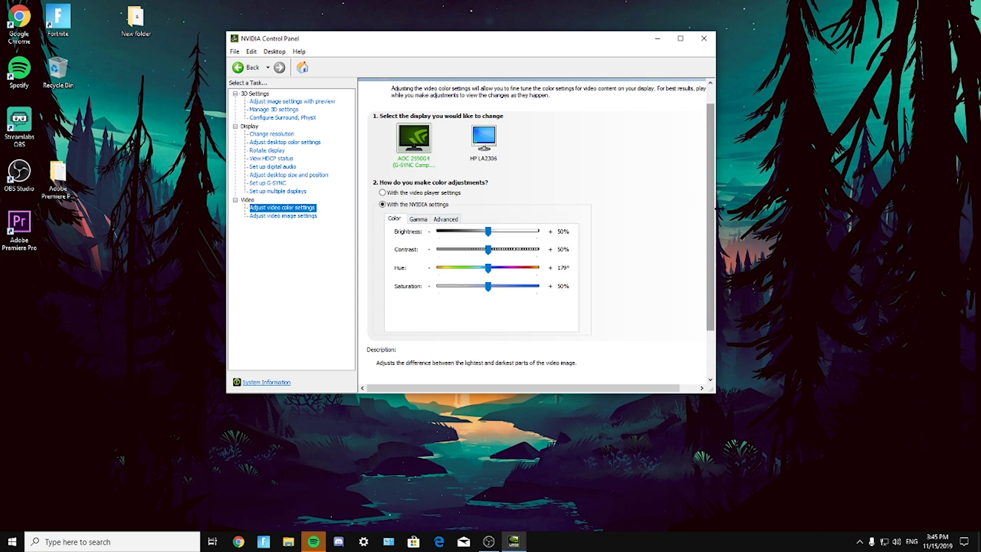
pyautogui.scroll(-2, 710, 230)
pyautogui.click(418, 159)
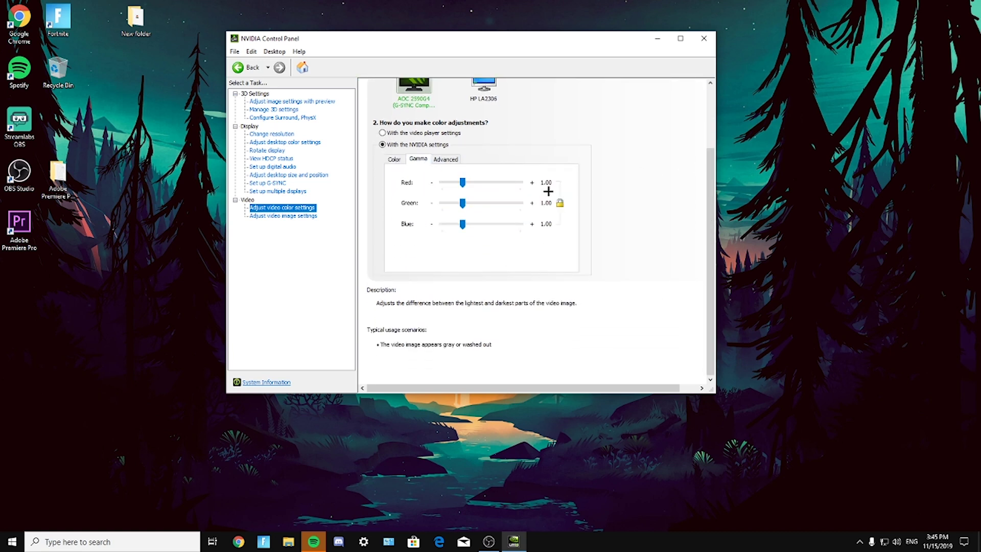
pyautogui.click(394, 158)
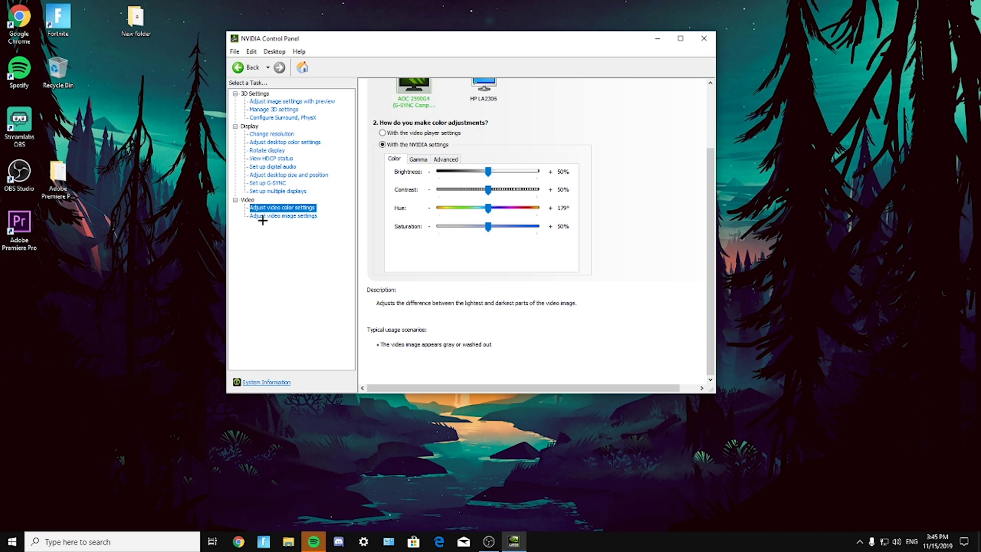
# Step: Open the video image settings and select the HP LA2306 display
pyautogui.click(267, 217)
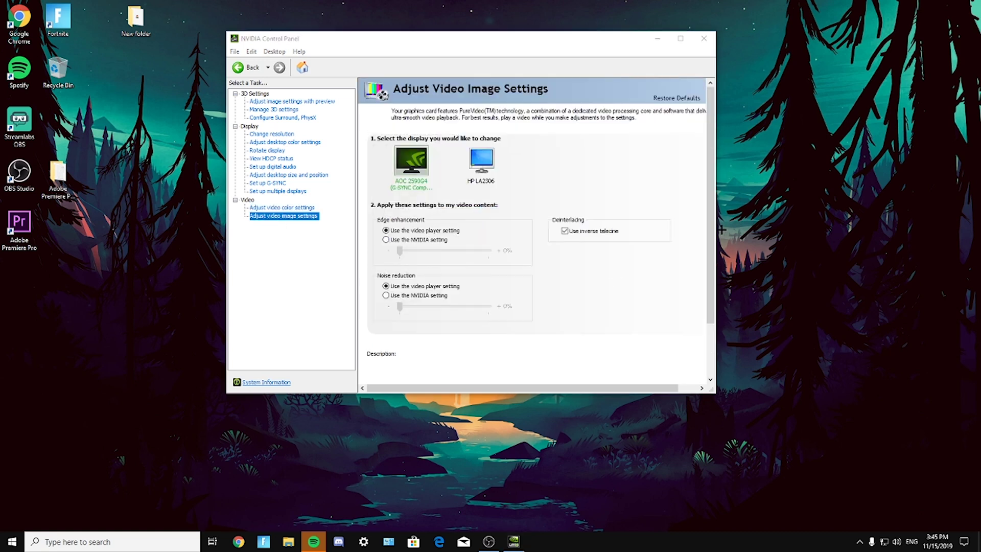
pyautogui.scroll(-2, 459, 252)
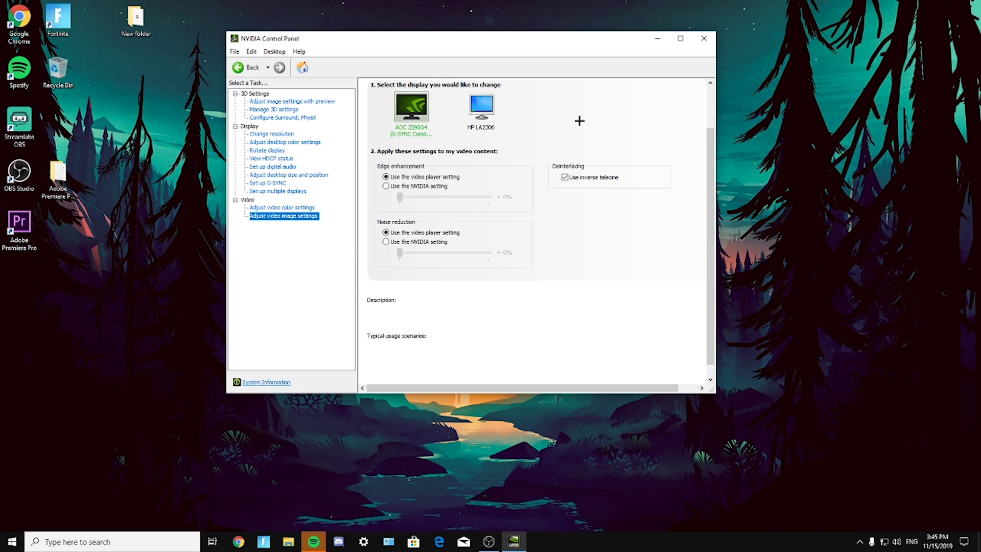
pyautogui.scroll(2, 580, 121)
pyautogui.click(491, 165)
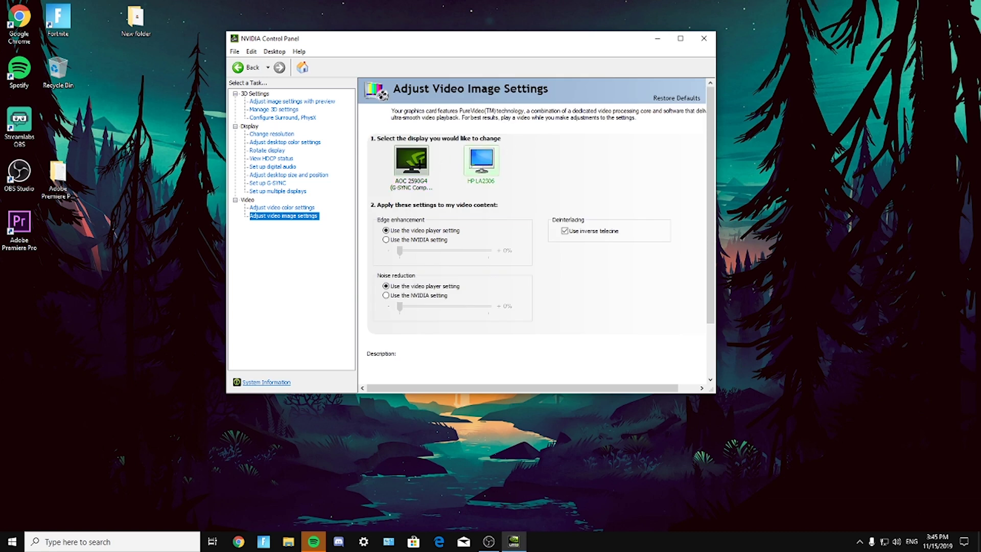